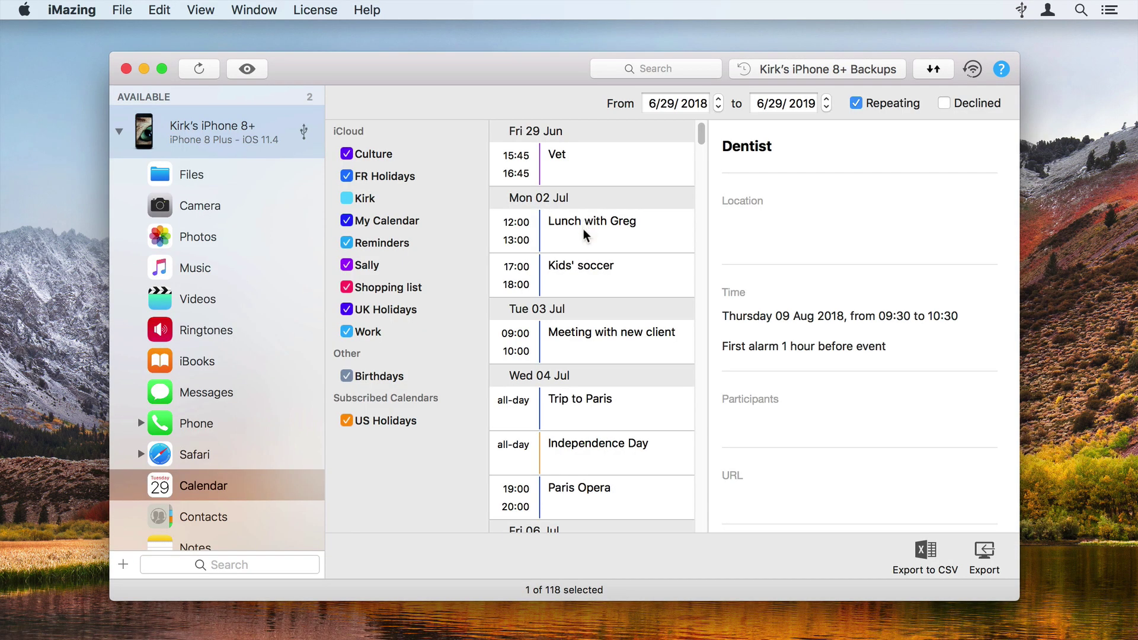
Step: Drag Lunch with Greg and Kids' soccer to the desktop as ICS, then open the calendar CSV in Numbers
{"action": "left_click", "coordinate": [585, 233]}
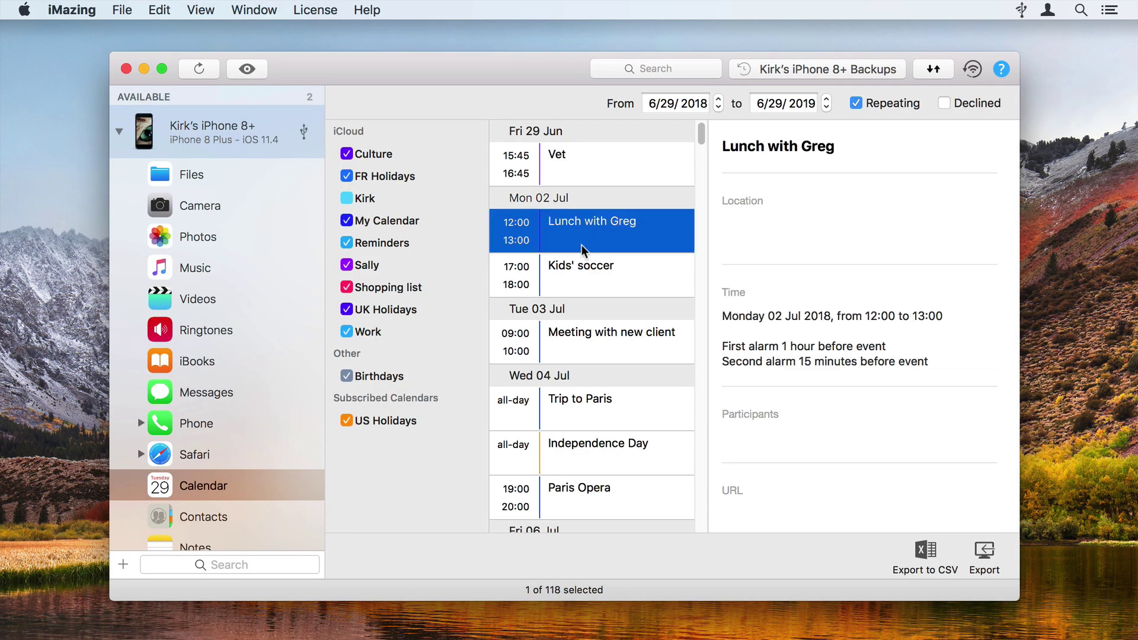
{"action": "left_click", "coordinate": [577, 268], "text": "shift"}
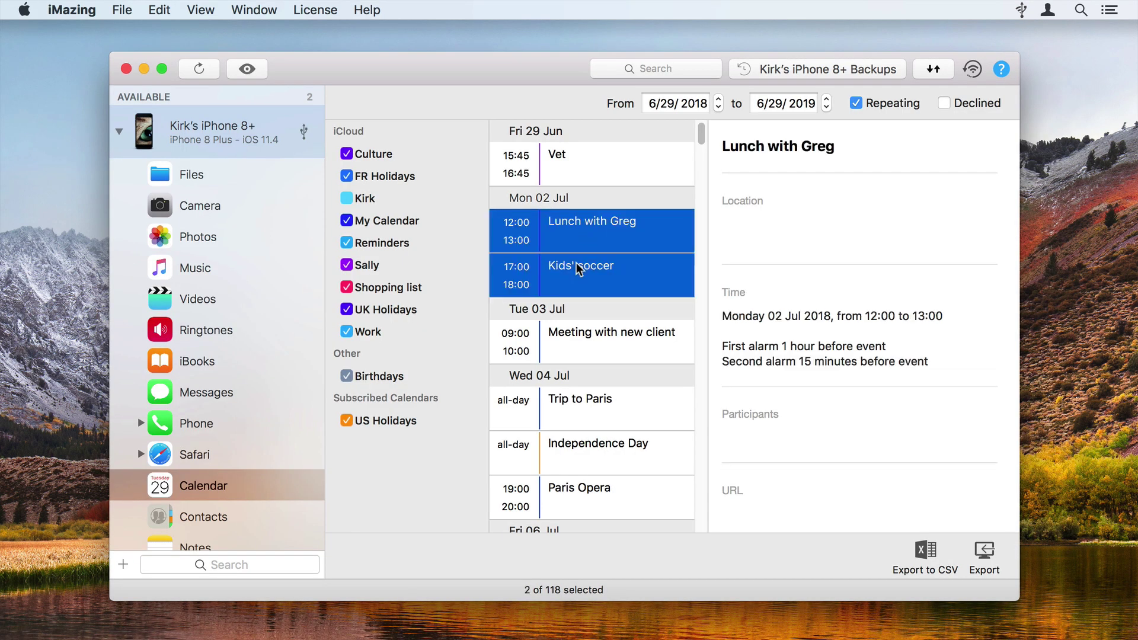
{"action": "left_click_drag", "start_coordinate": [578, 268], "coordinate": [1103, 221]}
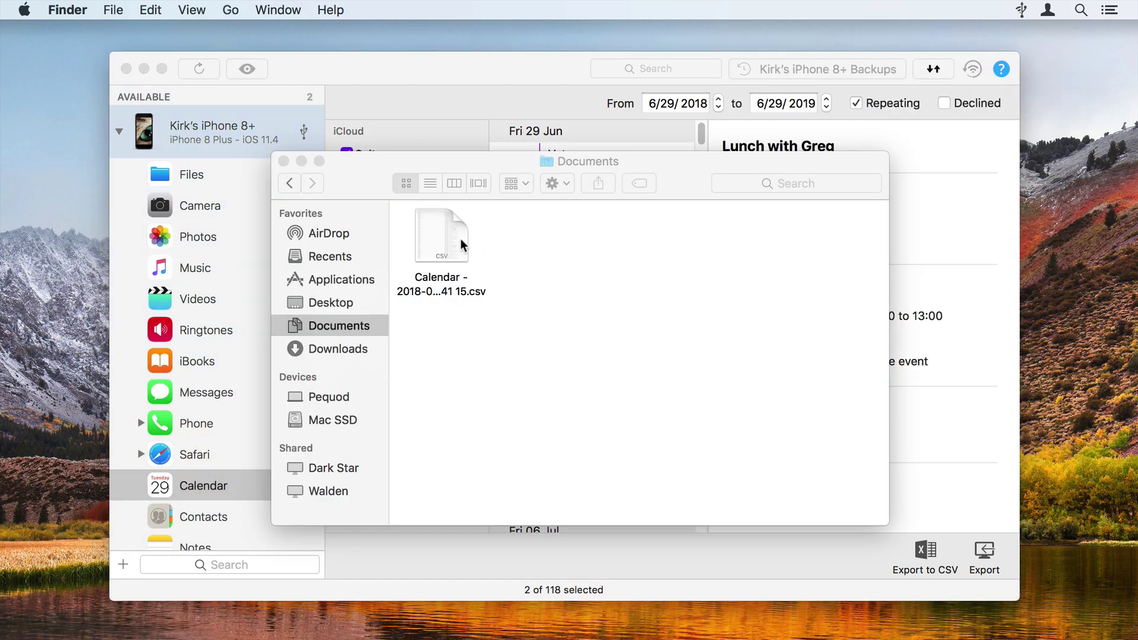
{"action": "double_click", "coordinate": [461, 238]}
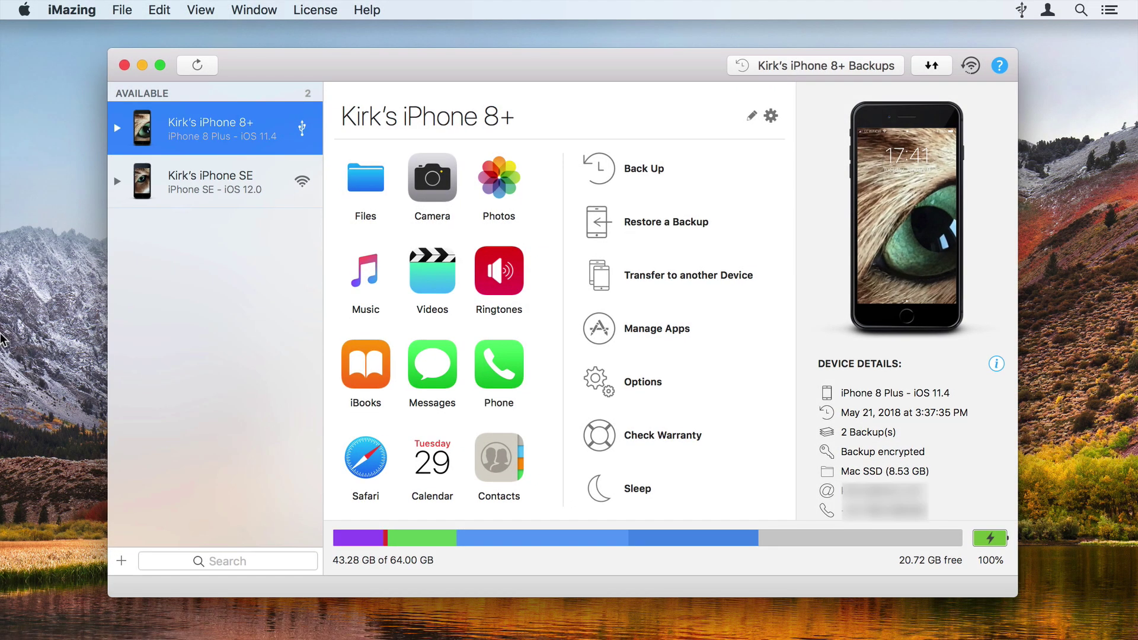
{"action": "double_click", "coordinate": [224, 129]}
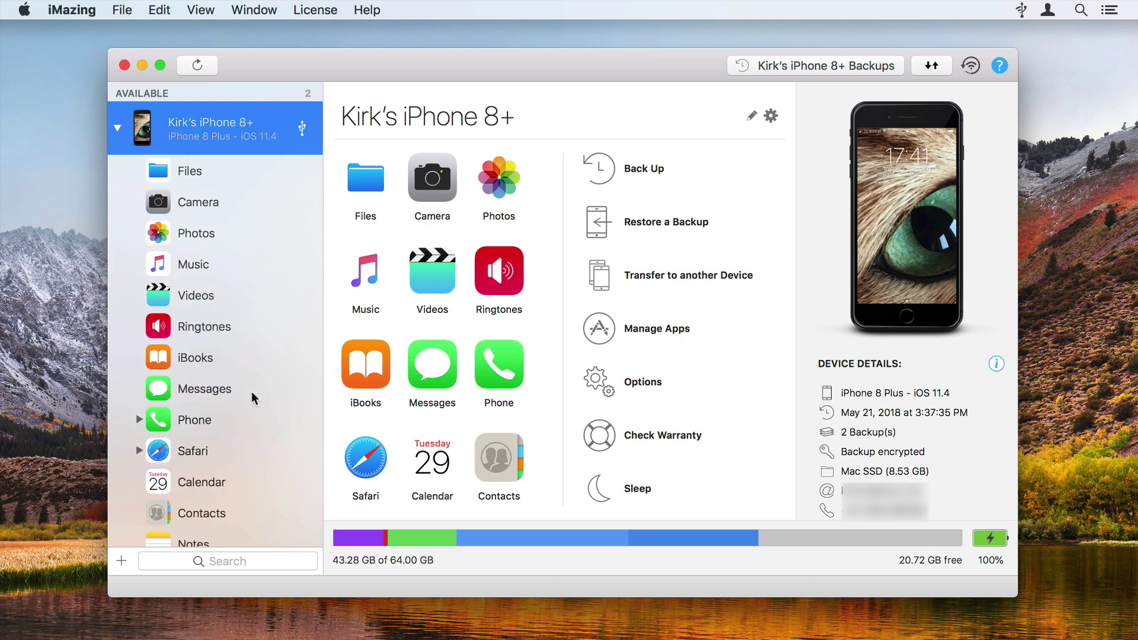
{"action": "left_click", "coordinate": [231, 480]}
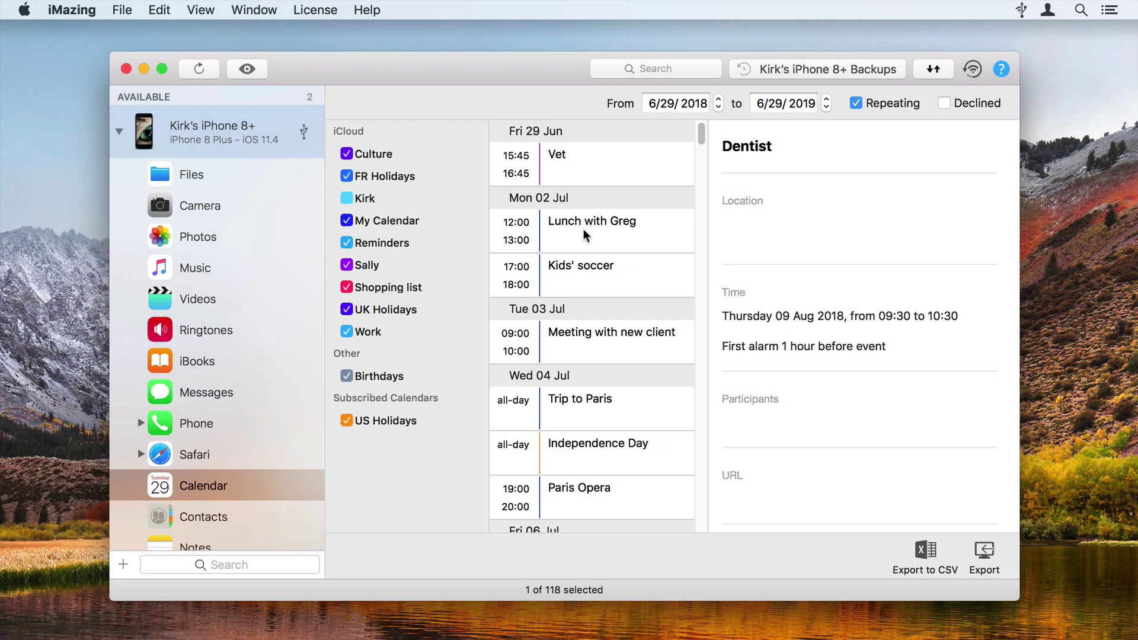
Step: Drag Lunch with Greg and Kids' soccer to the desktop, then open the resulting .ics in Calendar
{"action": "left_click", "coordinate": [588, 235]}
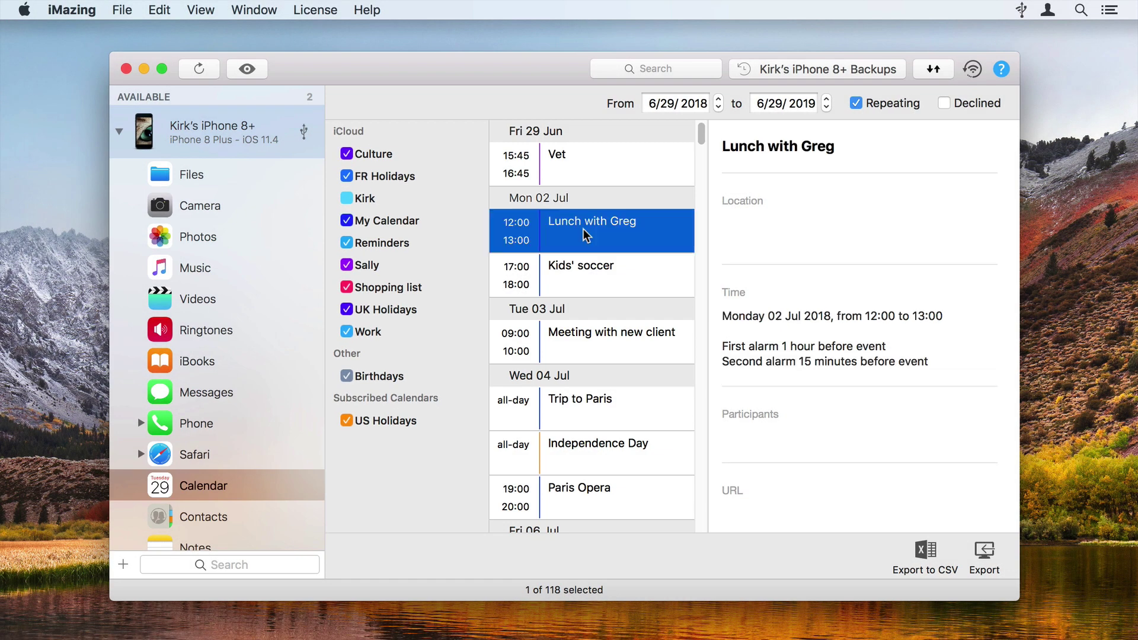
{"action": "left_click", "coordinate": [576, 268], "text": "super"}
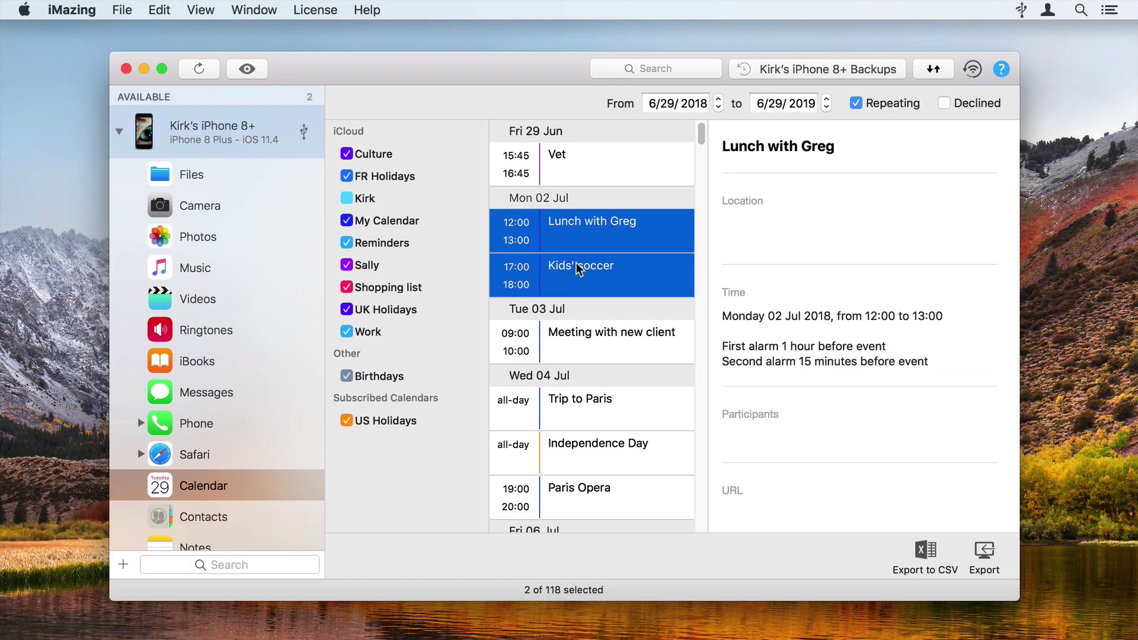
{"action": "left_click_drag", "start_coordinate": [576, 269], "coordinate": [1102, 219]}
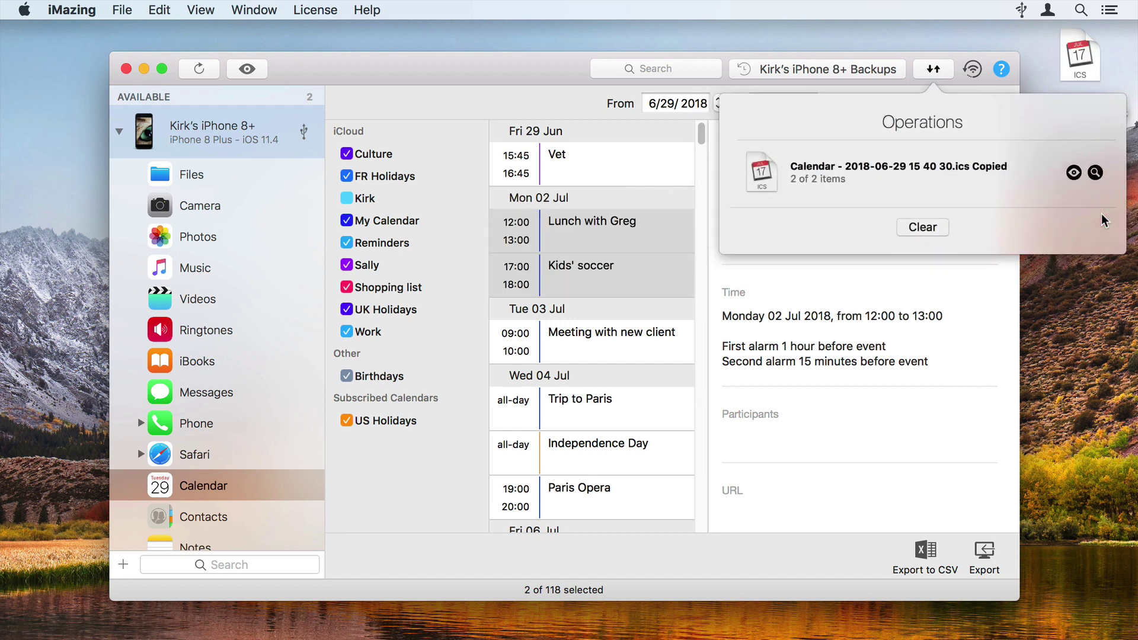
{"action": "left_click", "coordinate": [1093, 271]}
{"action": "left_click", "coordinate": [1081, 82]}
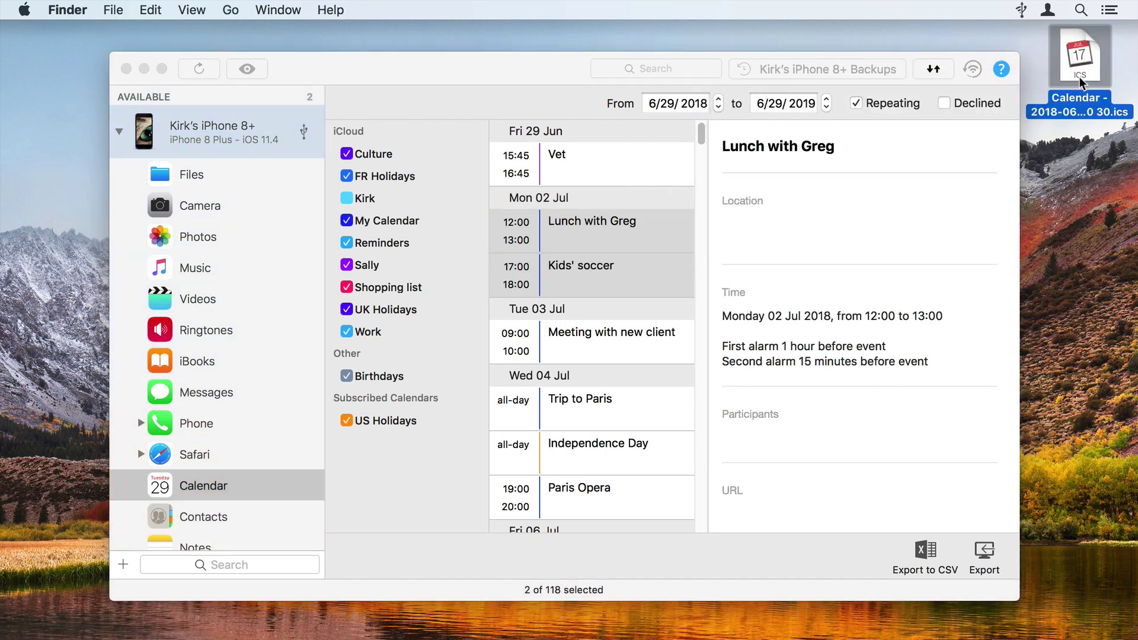
{"action": "double_click", "coordinate": [1080, 82]}
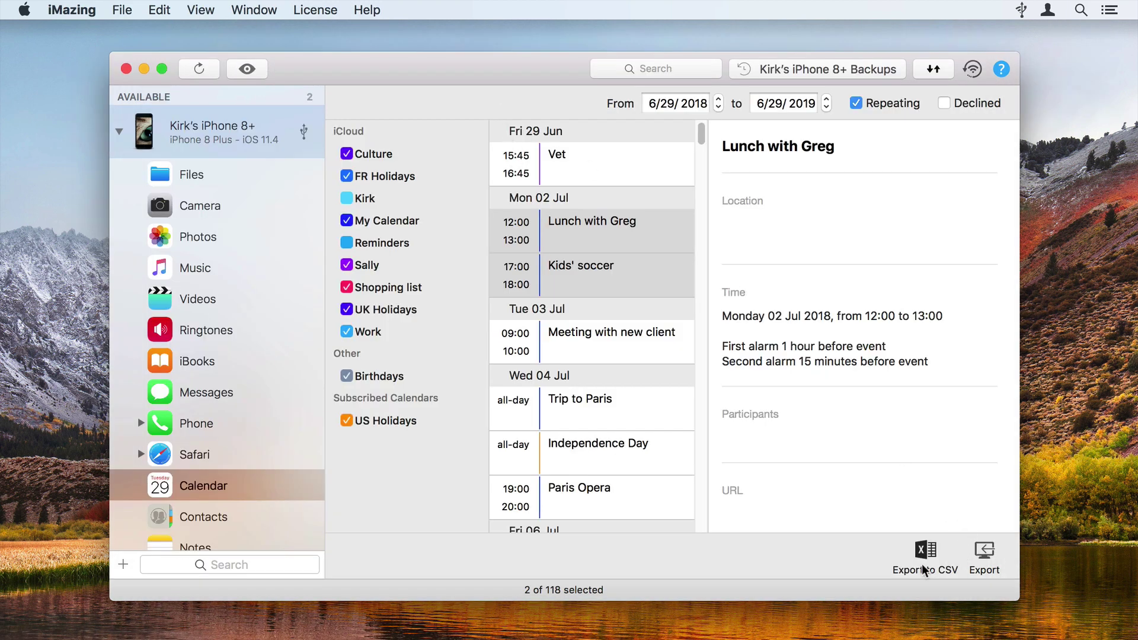
Step: Export all calendar events as CSV into the Documents folder and show the file
{"action": "left_click", "coordinate": [925, 553]}
{"action": "left_click", "coordinate": [475, 179]}
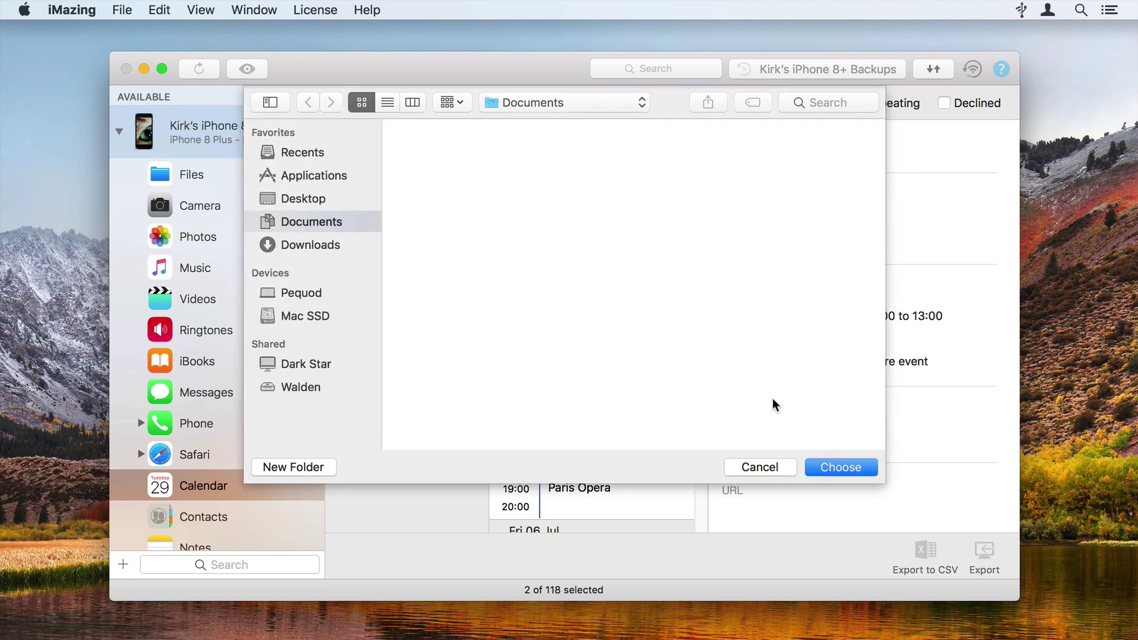
{"action": "left_click", "coordinate": [833, 466]}
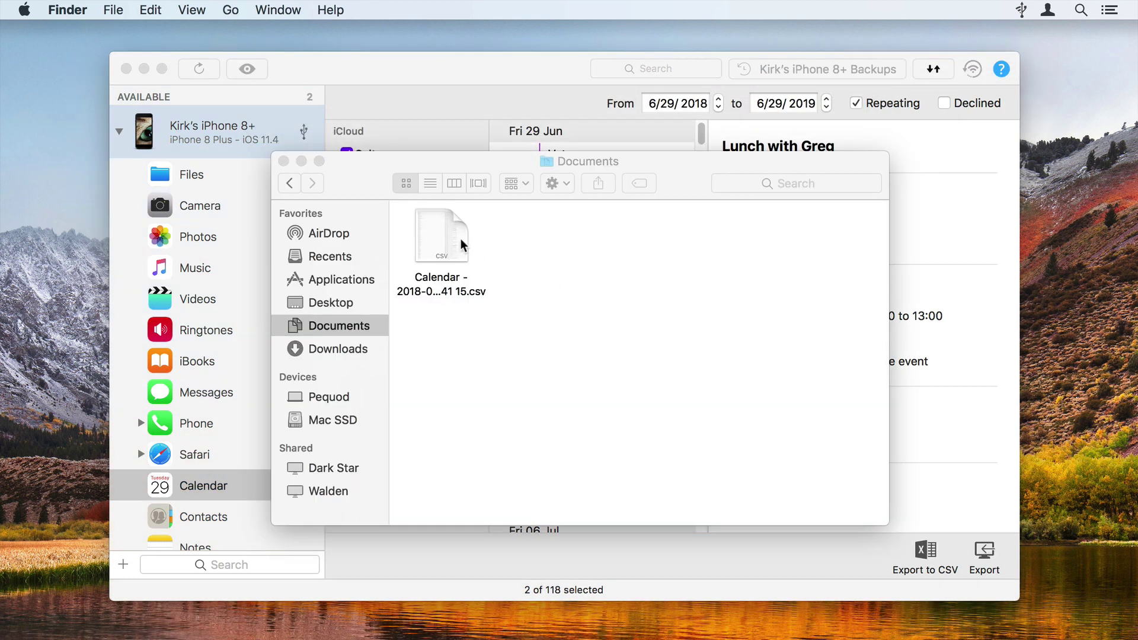
{"action": "left_click", "coordinate": [461, 238]}
Step: Open the exported calendar CSV in Numbers and review its subjects and start dates
{"action": "double_click", "coordinate": [461, 238]}
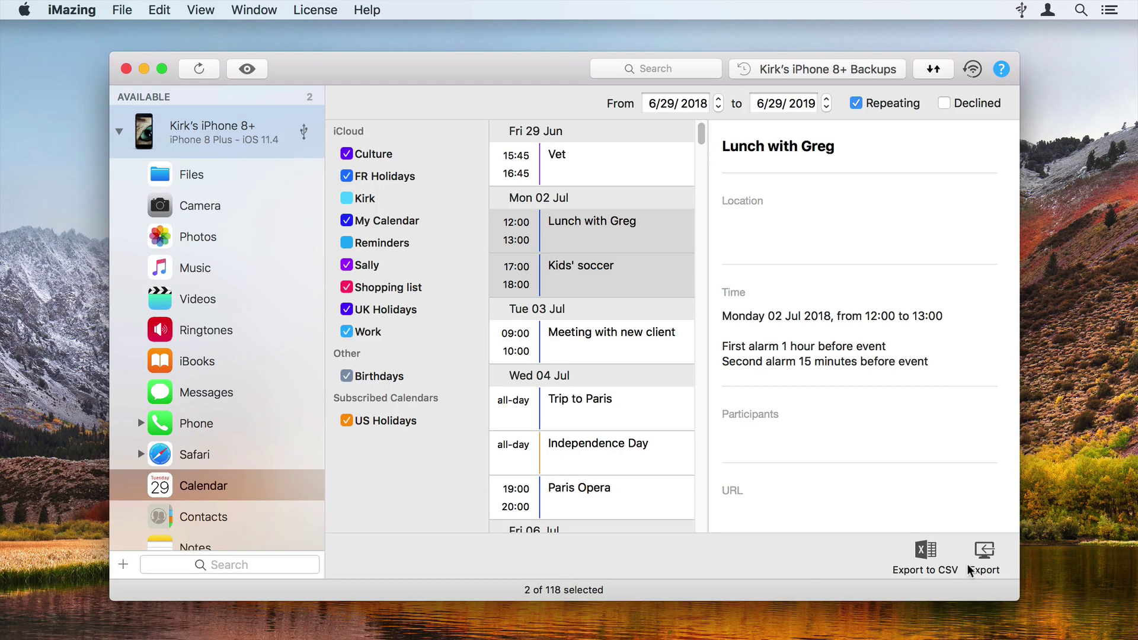
Step: Export all calendar items, confirming the chosen destination folder on the Mac
{"action": "left_click", "coordinate": [968, 569]}
{"action": "left_click", "coordinate": [471, 175]}
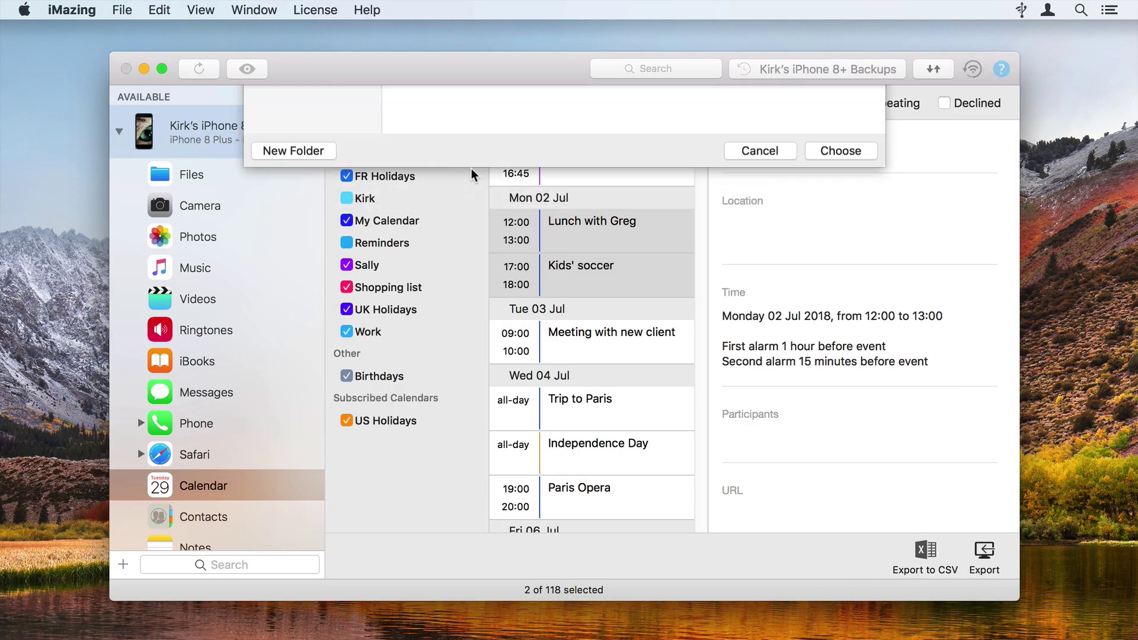
{"action": "left_click", "coordinate": [825, 473]}
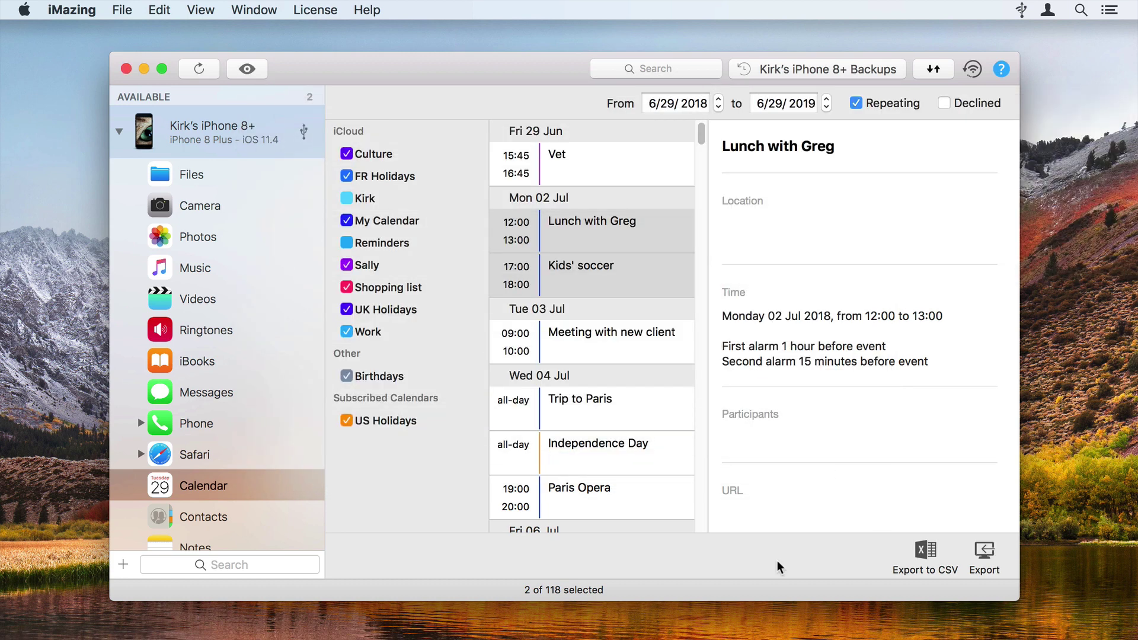
Step: Set the event range from 27 June 2018 to 12 April 2019, narrowing the list to 84 events
{"action": "left_click", "coordinate": [647, 106]}
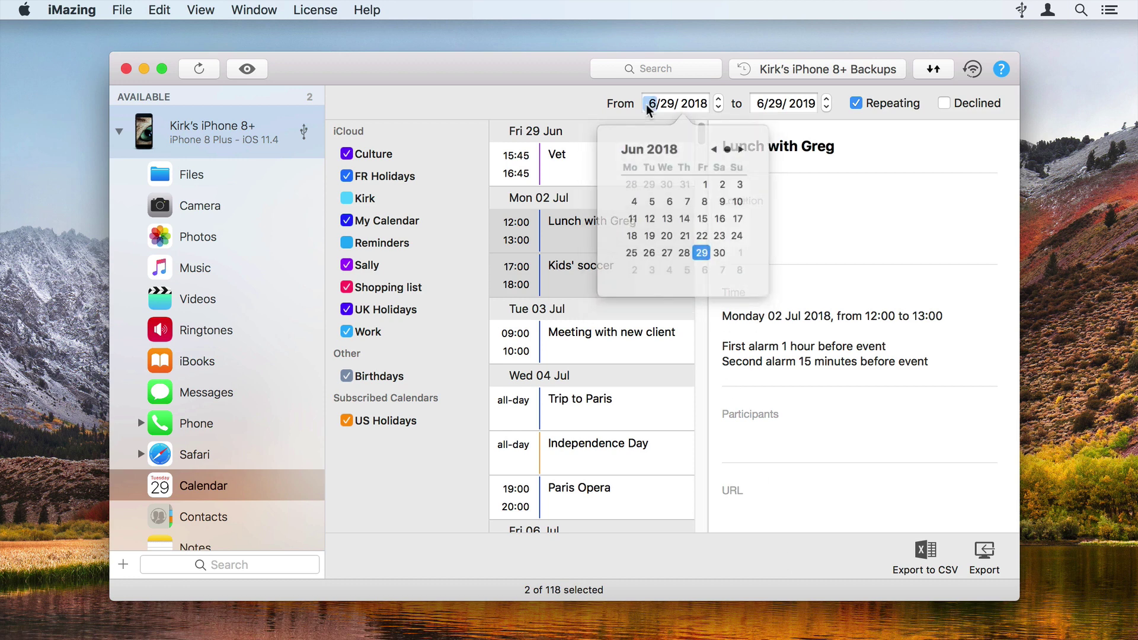
{"action": "left_click", "coordinate": [668, 244]}
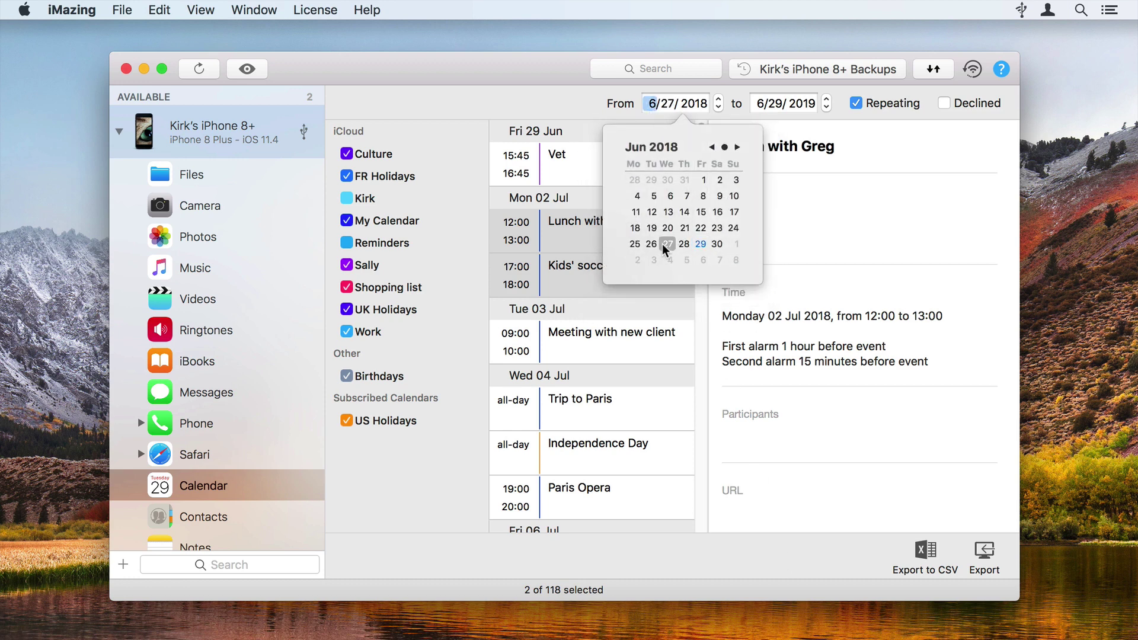
{"action": "left_click", "coordinate": [761, 106]}
{"action": "left_click", "coordinate": [820, 148]}
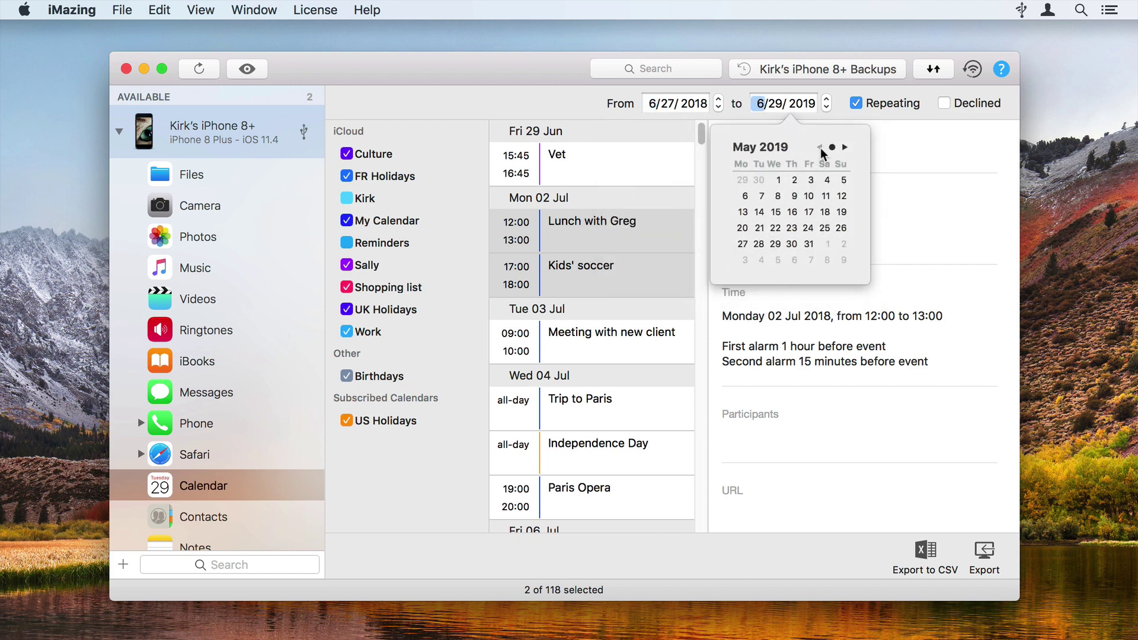
{"action": "left_click", "coordinate": [819, 147]}
{"action": "left_click", "coordinate": [808, 196]}
{"action": "left_click", "coordinate": [770, 537]}
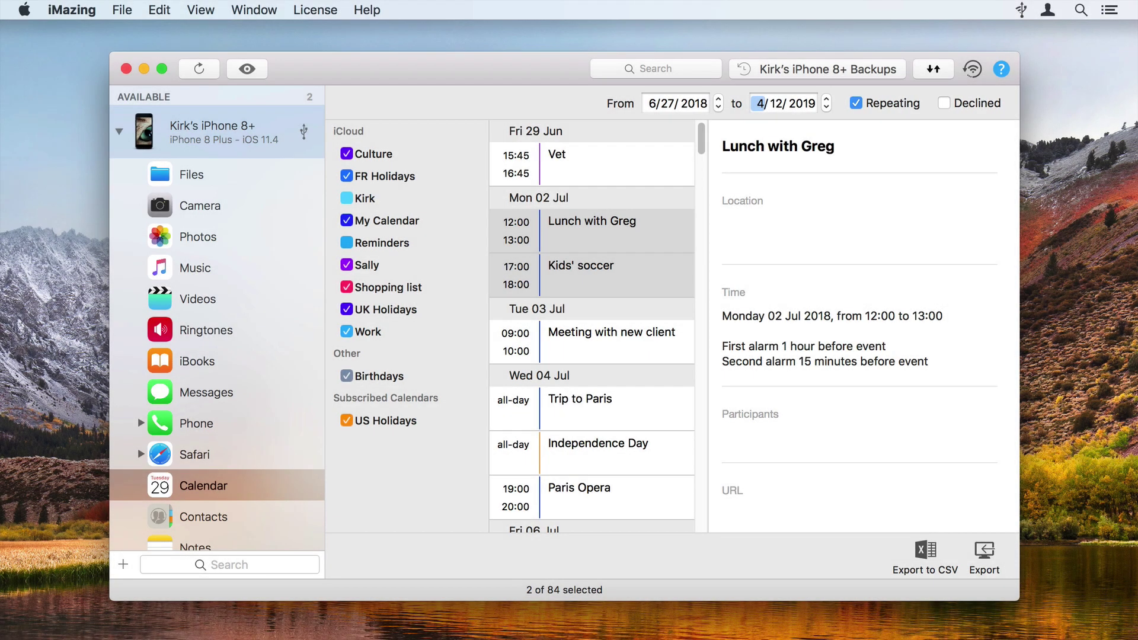
Step: Bring up the Copy to Mac and Export to CSV menu for My Calendar
{"action": "right_click", "coordinate": [426, 222]}
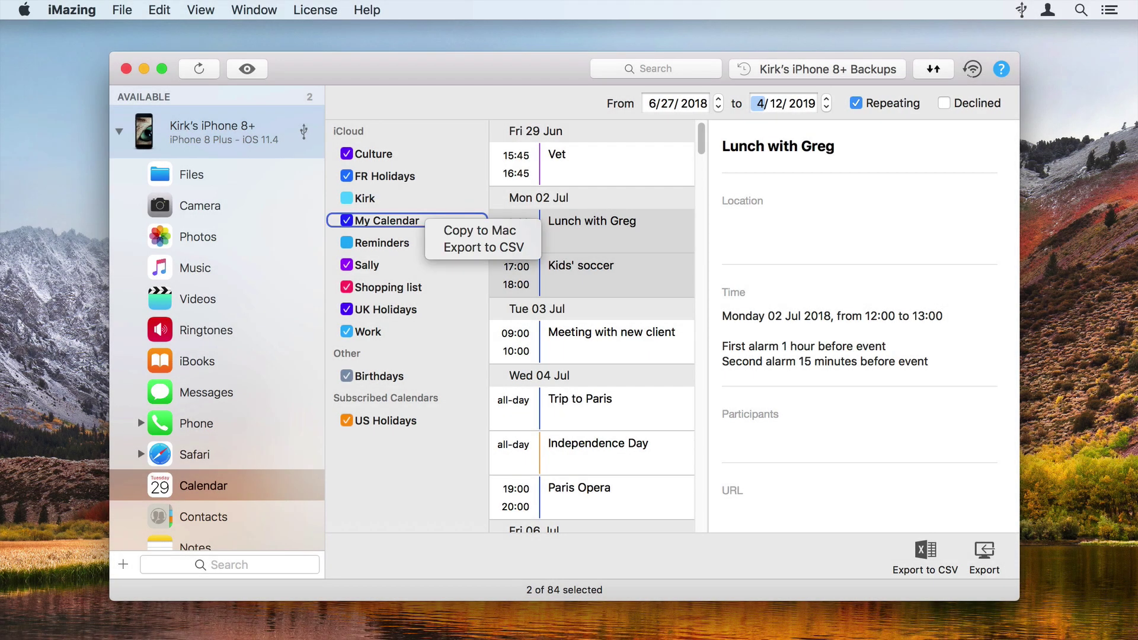